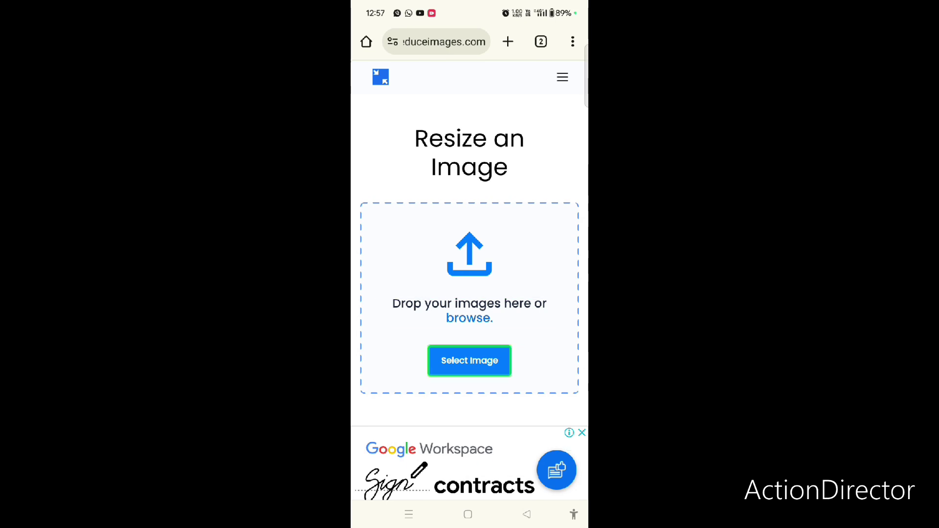
Open the phone's Recent files picker from Select Image via Media
{"action": "left_click", "coordinate": [469, 360]}
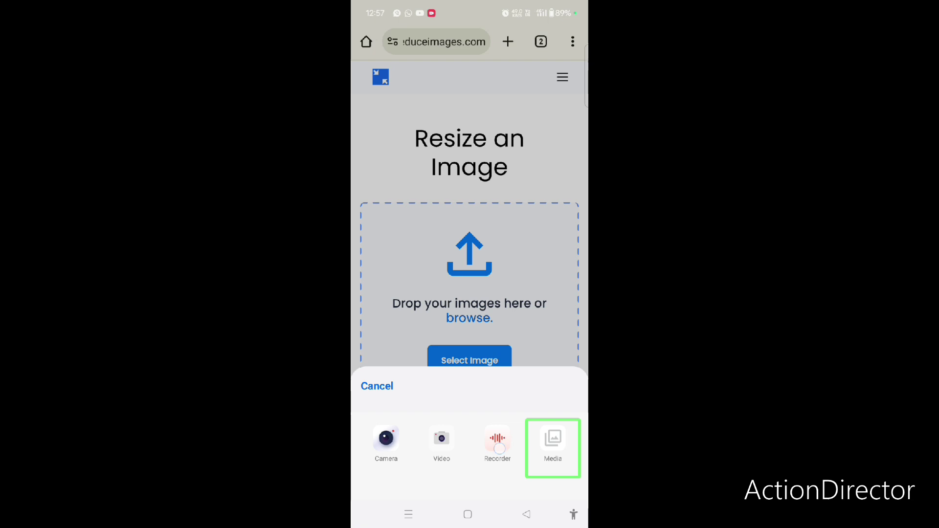
{"action": "left_click", "coordinate": [553, 444]}
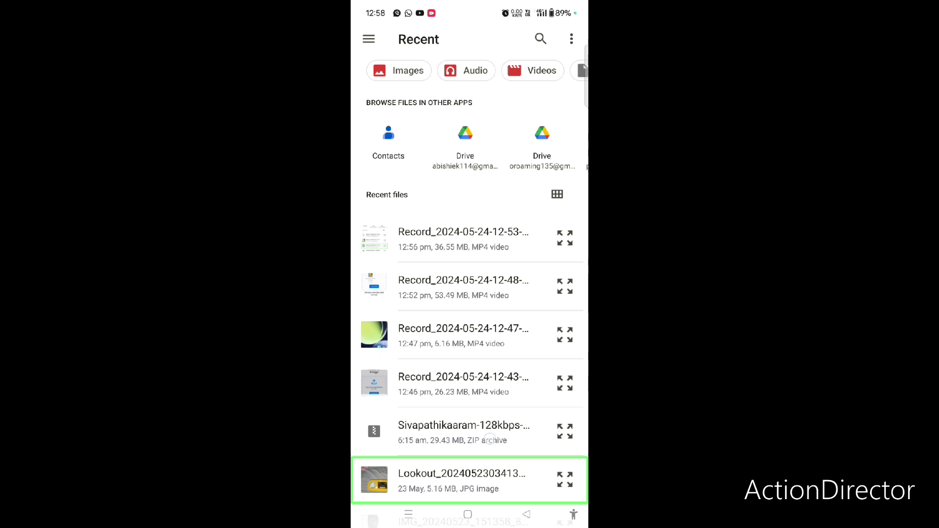
Upload the 4.92 MB Lookout JPG and review its file name and size details
{"action": "key", "text": "Return"}
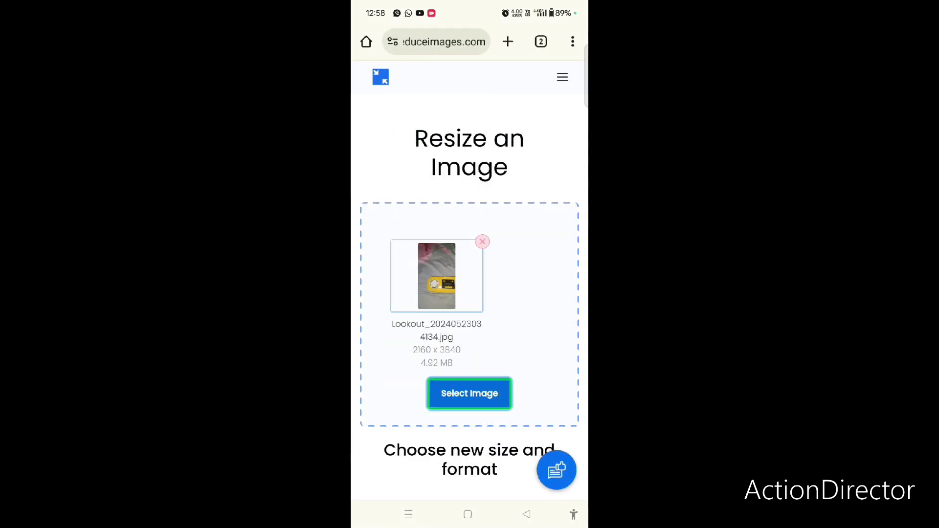
{"action": "key", "text": "Up"}
{"action": "key", "text": "Up"}
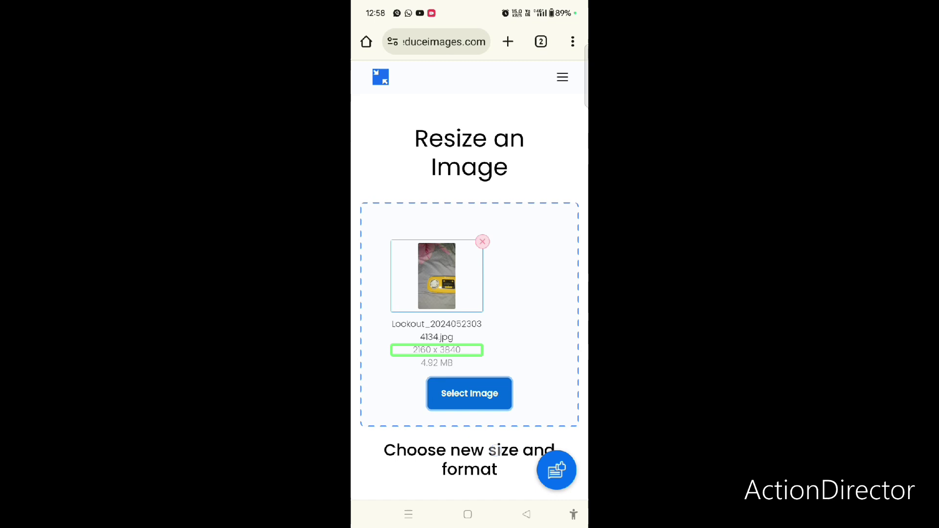
{"action": "key", "text": "Up"}
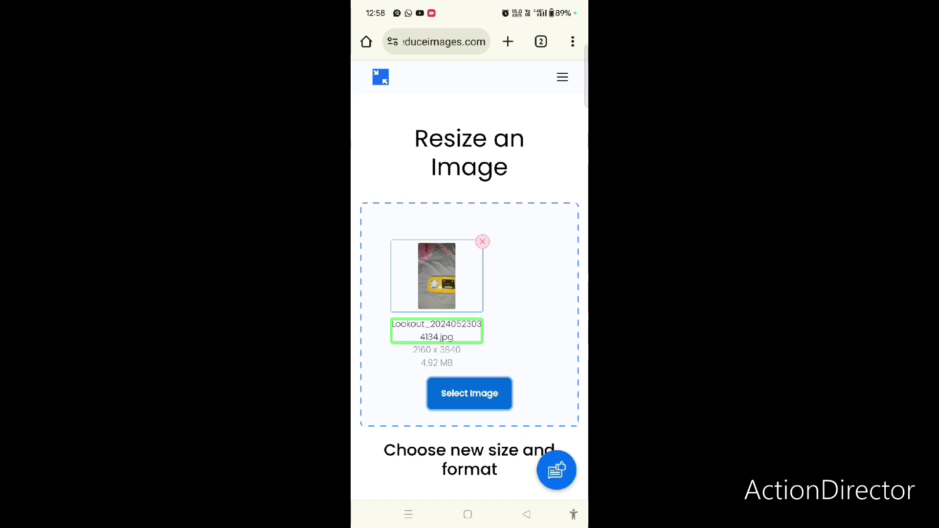
{"action": "key", "text": "Down"}
{"action": "key", "text": "Down"}
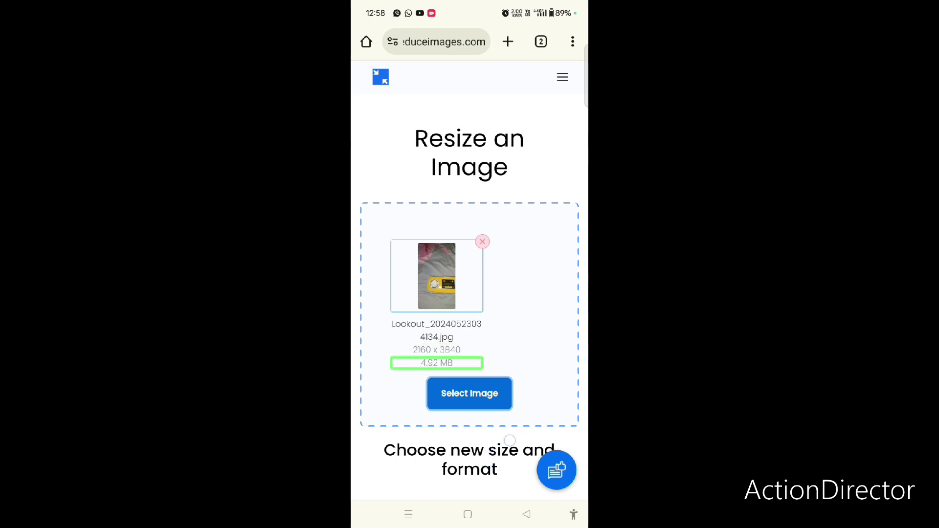
{"action": "key", "text": "Down"}
{"action": "key", "text": "Down"}
{"action": "key", "text": "Down"}
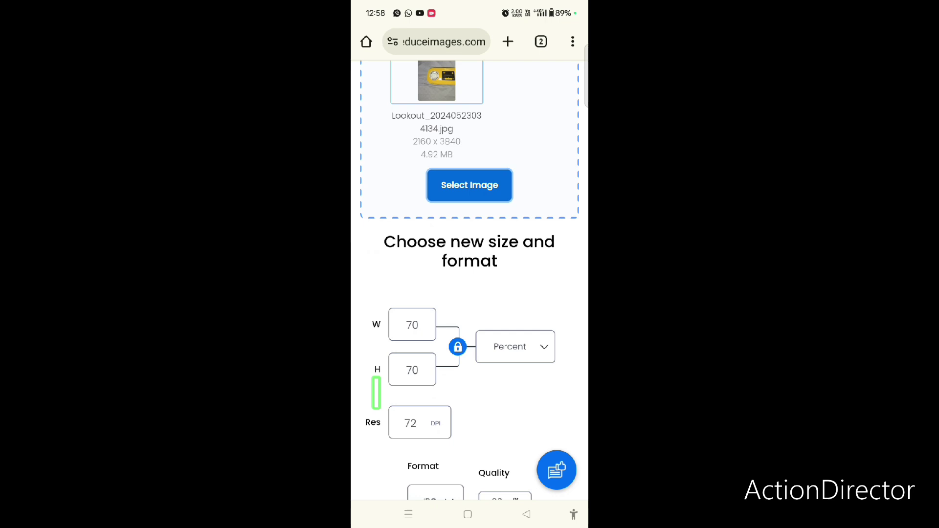
Step through width percentage, proportion lock and resolution, returning to the size unit
{"action": "key", "text": "Down"}
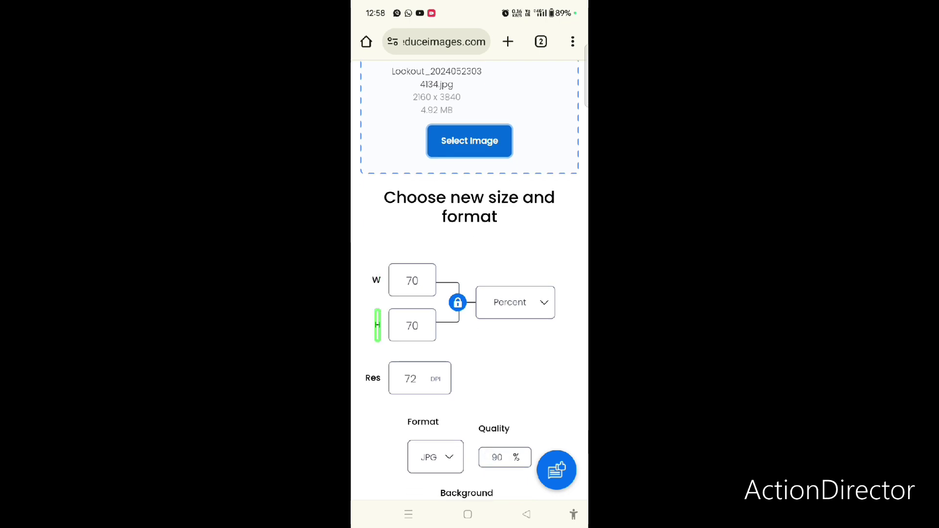
{"action": "key", "text": "Down"}
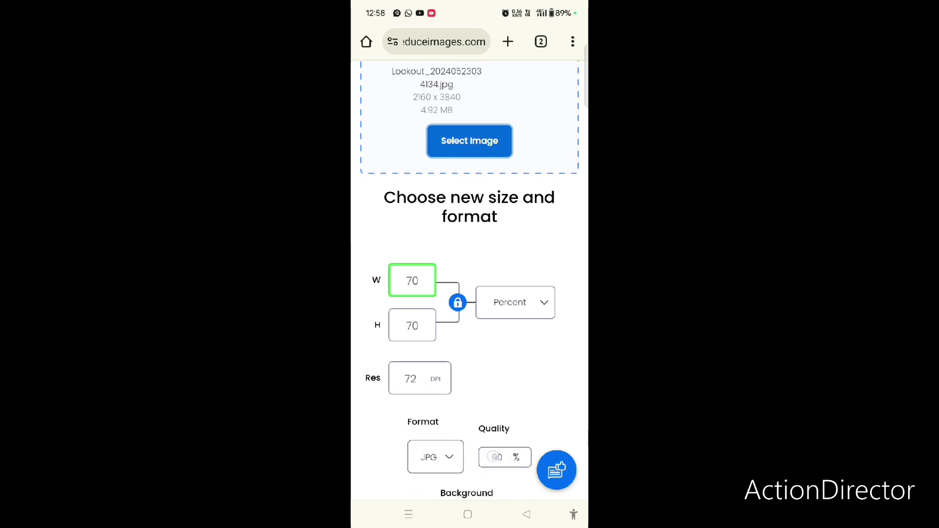
{"action": "key", "text": "Down"}
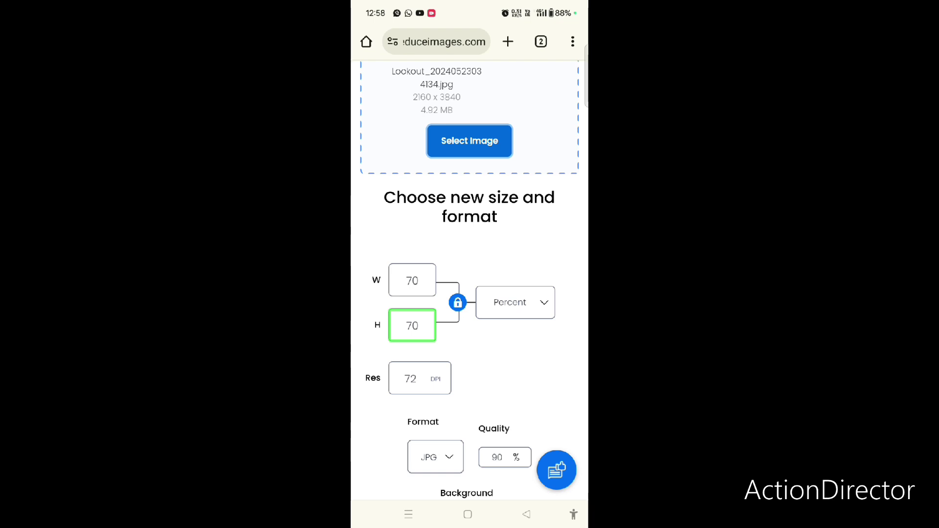
{"action": "key", "text": "Tab"}
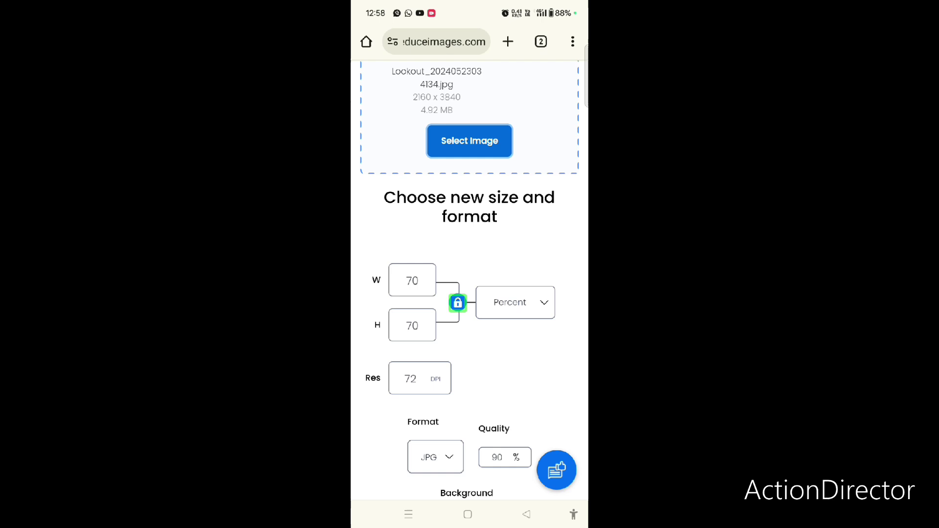
{"action": "key", "text": "Tab"}
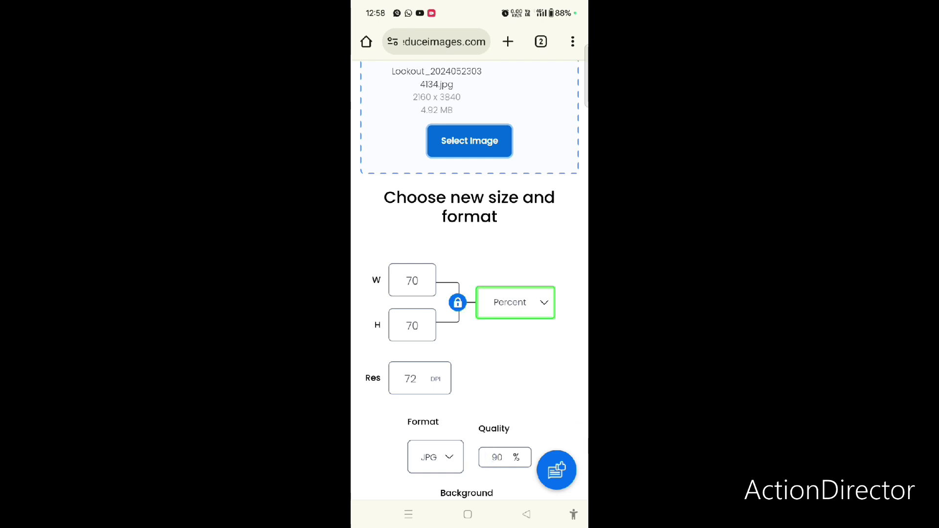
{"action": "key", "text": "Tab"}
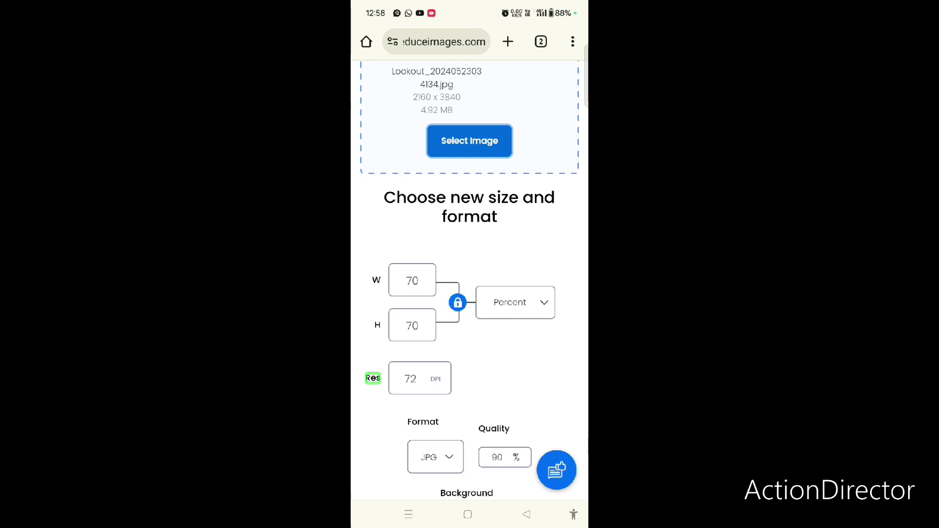
{"action": "key", "text": "Tab"}
{"action": "key", "text": "Tab"}
{"action": "key", "text": "shift+Tab"}
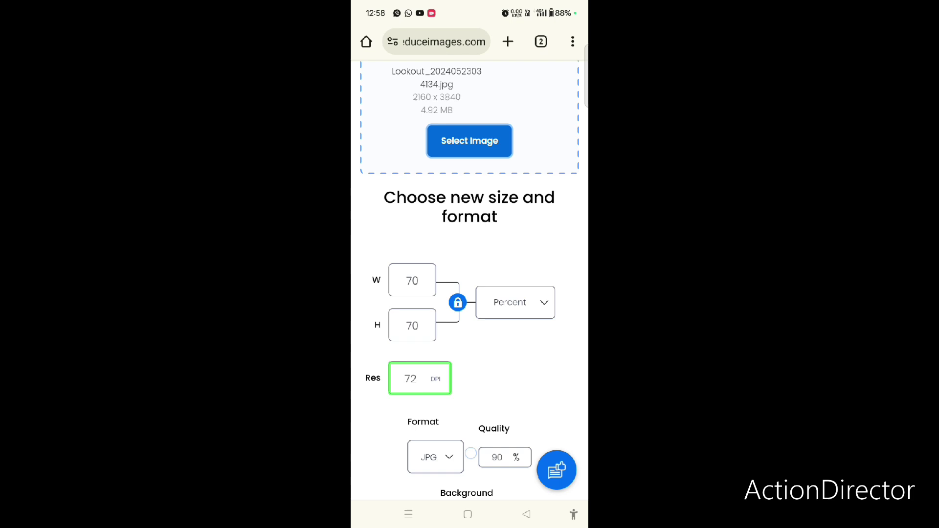
{"action": "key", "text": "shift+Tab"}
{"action": "key", "text": "shift+Tab"}
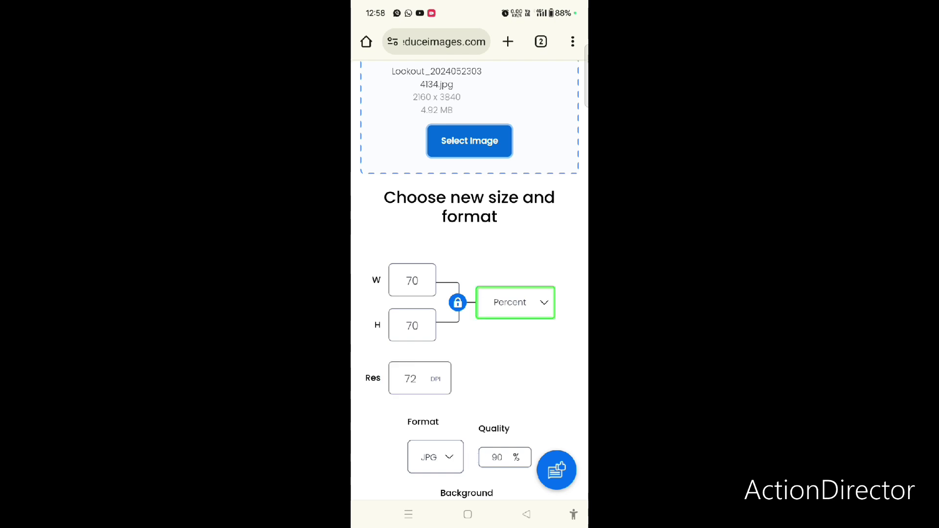
Browse the size unit options and keep Percent
{"action": "key", "text": "Return"}
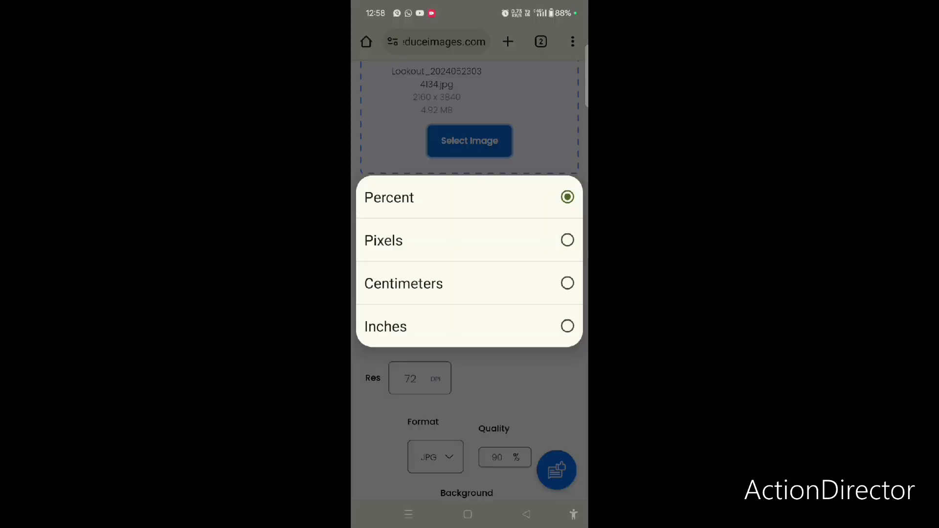
{"action": "key", "text": "Down"}
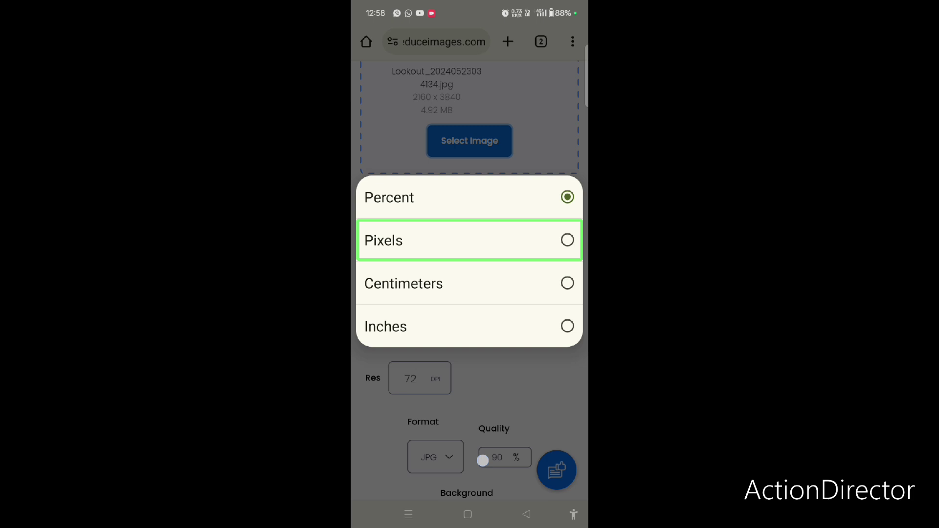
{"action": "key", "text": "Down"}
{"action": "key", "text": "Down"}
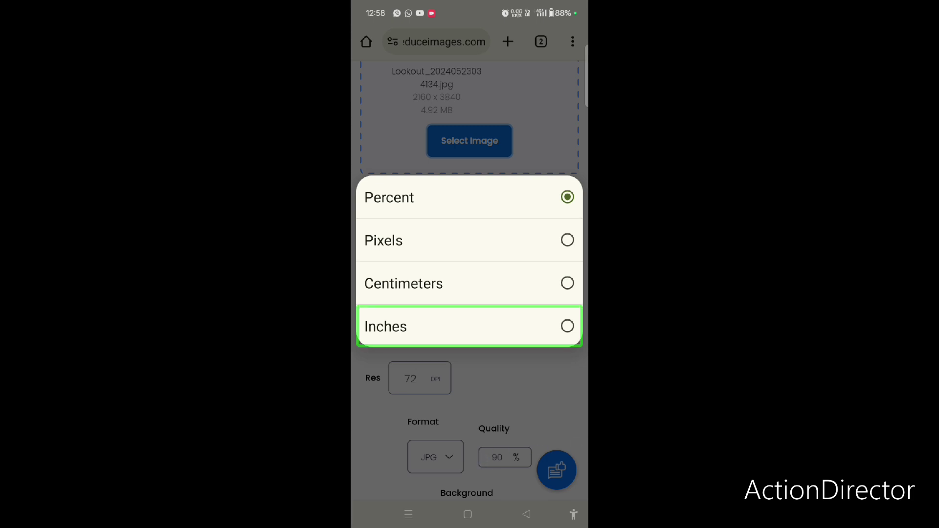
{"action": "key", "text": "Escape"}
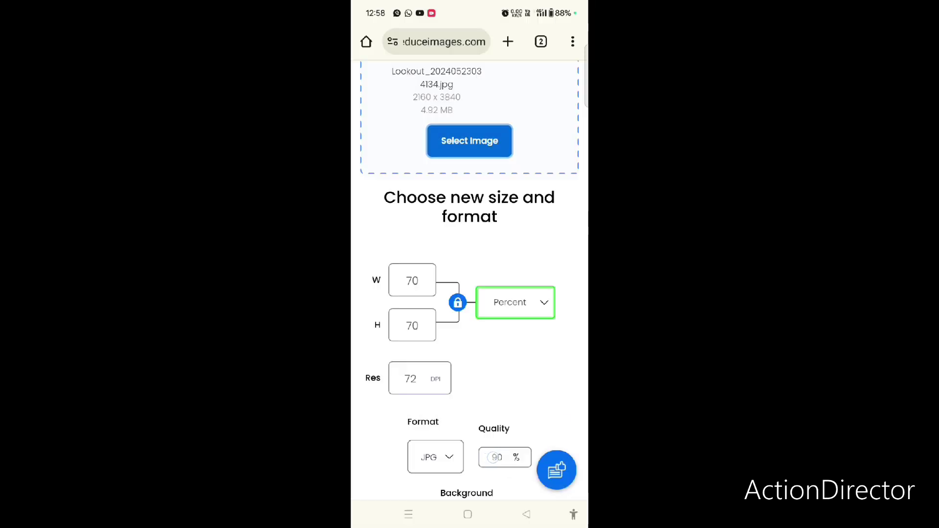
Move past the resolution setting to the output format setting
{"action": "key", "text": "Tab"}
{"action": "key", "text": "Tab"}
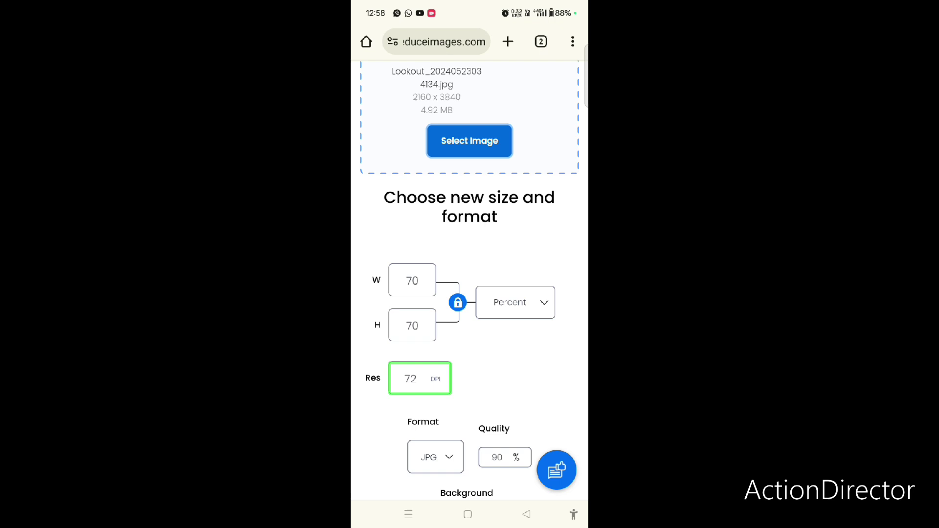
{"action": "key", "text": "Tab"}
{"action": "key", "text": "Tab"}
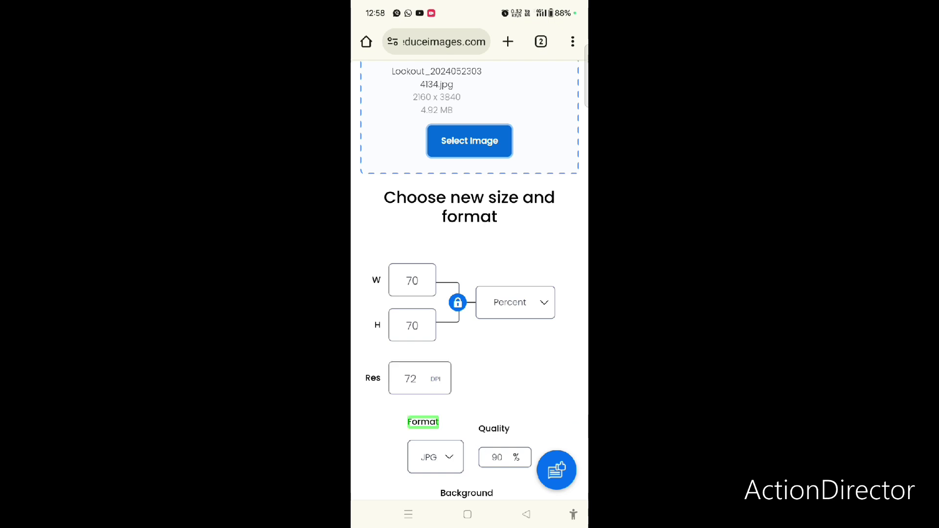
{"action": "key", "text": "Tab"}
{"action": "key", "text": "Tab"}
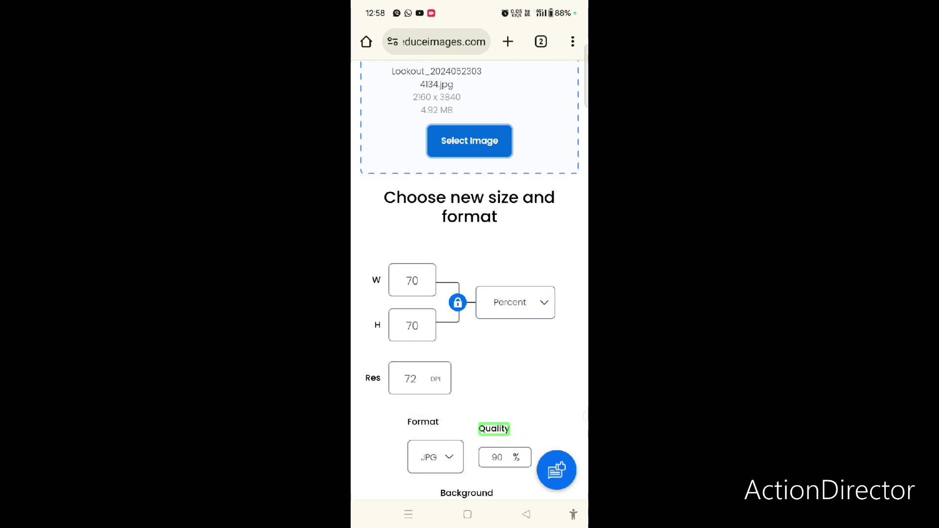
{"action": "key", "text": "Tab"}
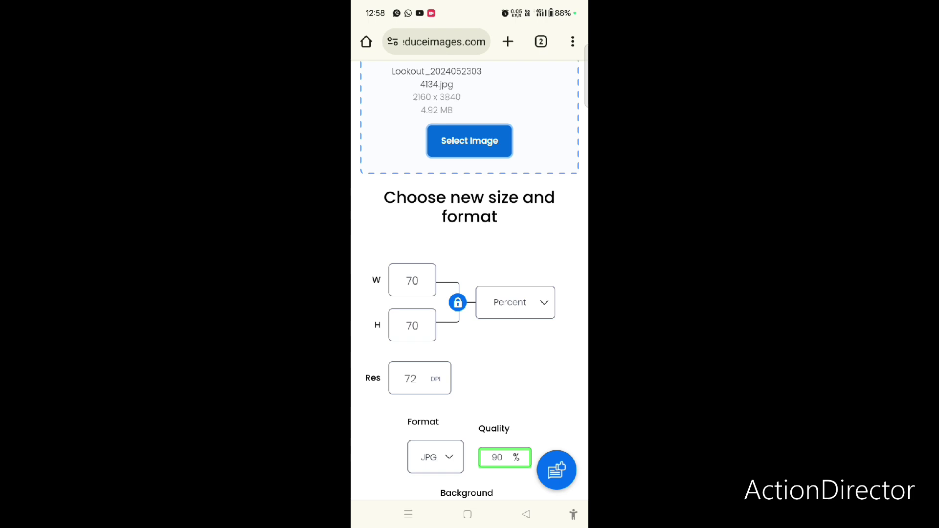
Replace the 90% JPG quality with 80% using the numeric keyboard
{"action": "left_click", "coordinate": [505, 457]}
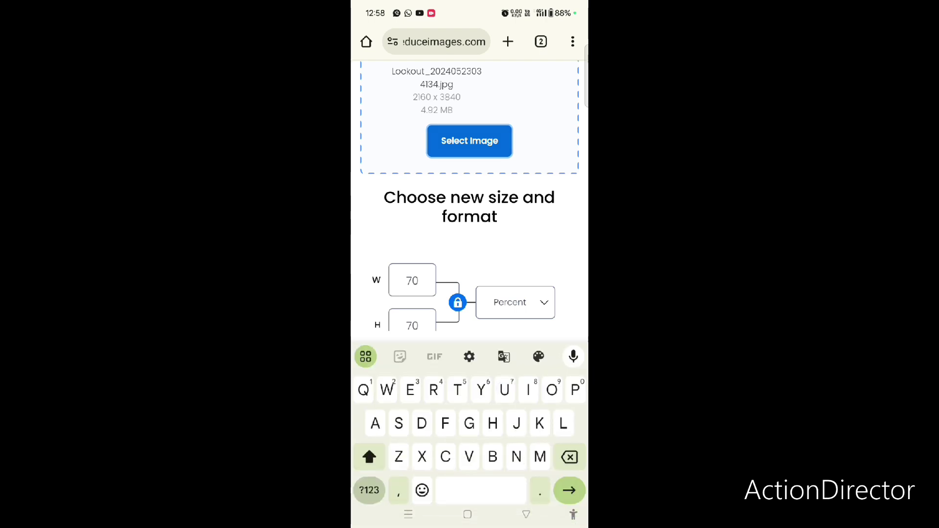
{"action": "key", "text": "BackSpace"}
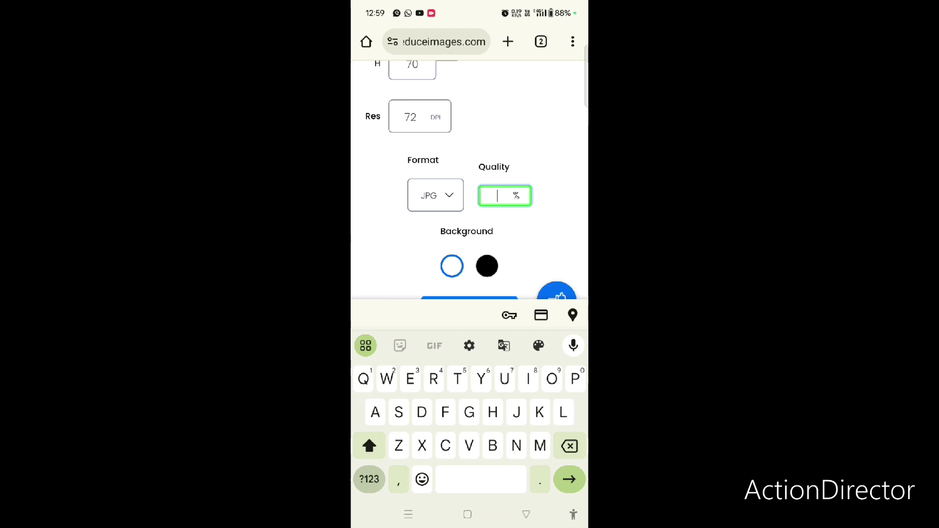
{"action": "left_click", "coordinate": [369, 479]}
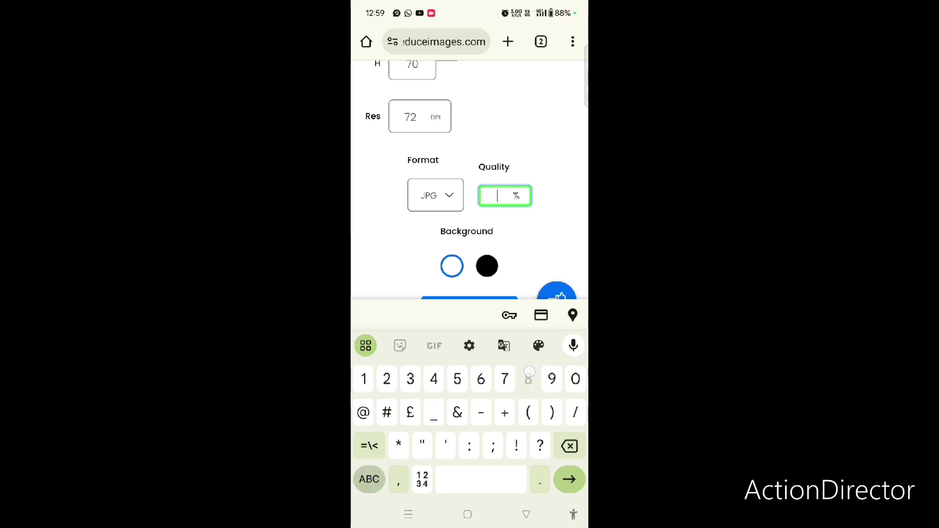
{"action": "type", "text": "80"}
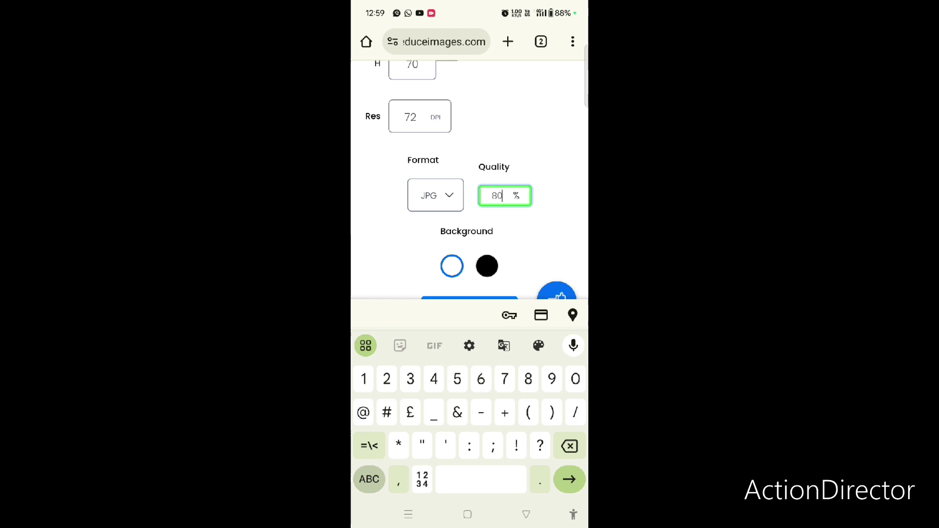
{"action": "key", "text": "Tab"}
{"action": "key", "text": "Tab"}
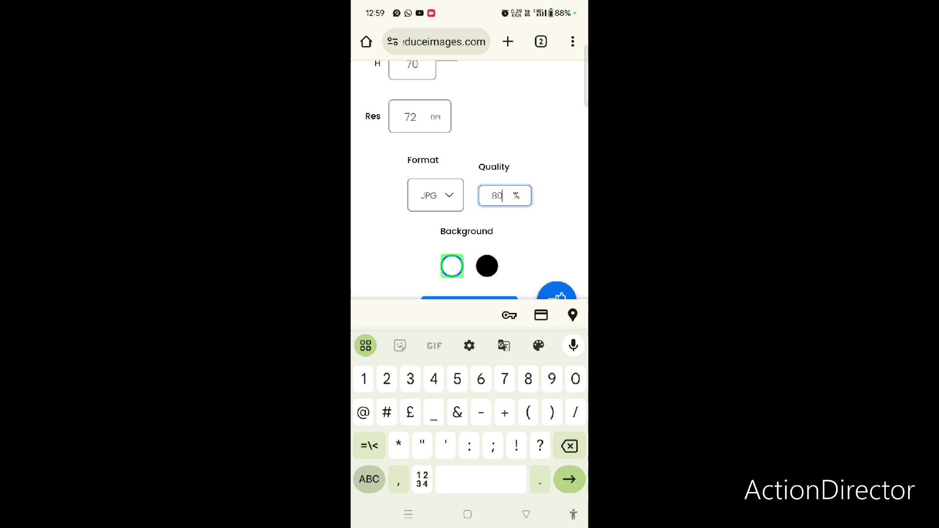
{"action": "key", "text": "Tab"}
{"action": "key", "text": "Tab"}
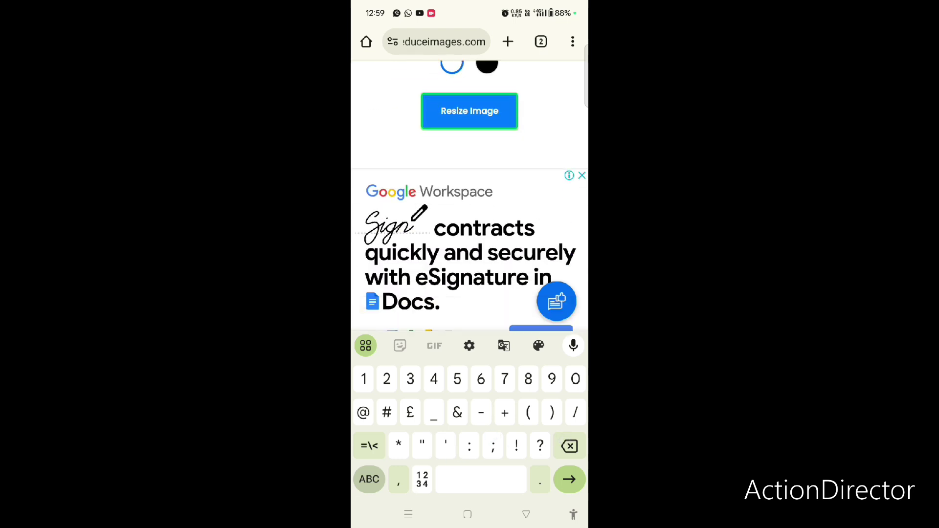
Resize the photo to 438.33 KB and open the download location dialog
{"action": "key", "text": "Return"}
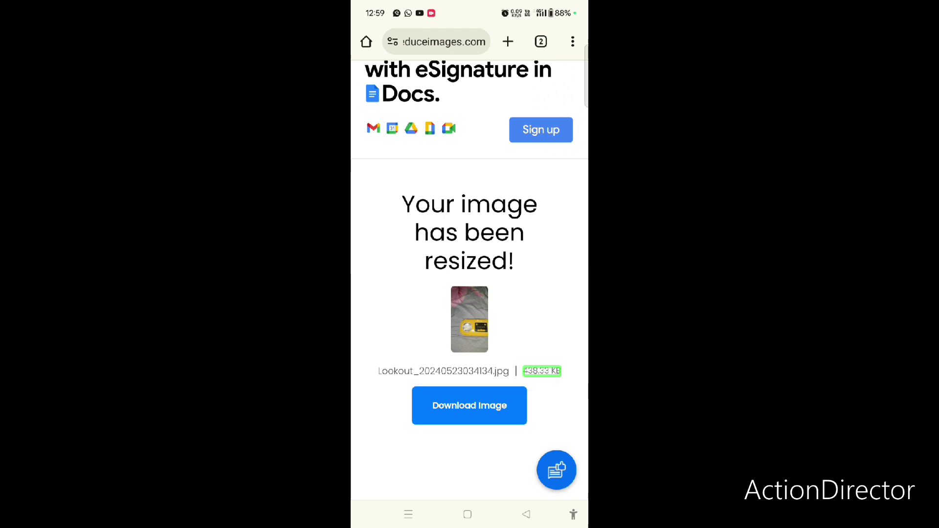
{"action": "key", "text": "Tab"}
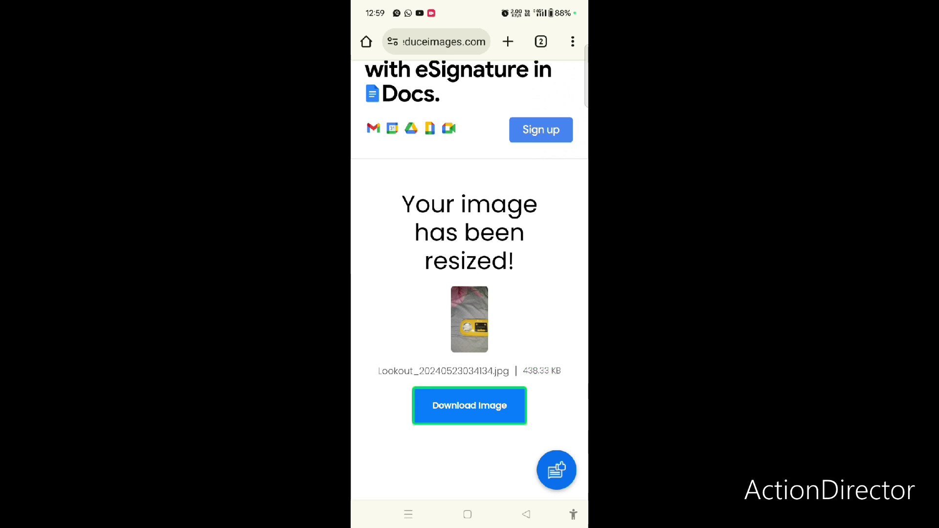
{"action": "double_click", "coordinate": [493, 439]}
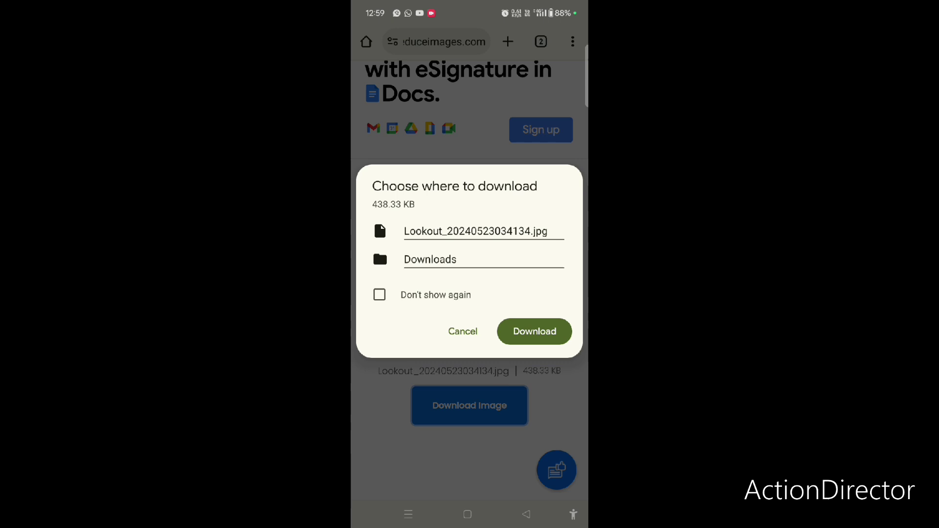